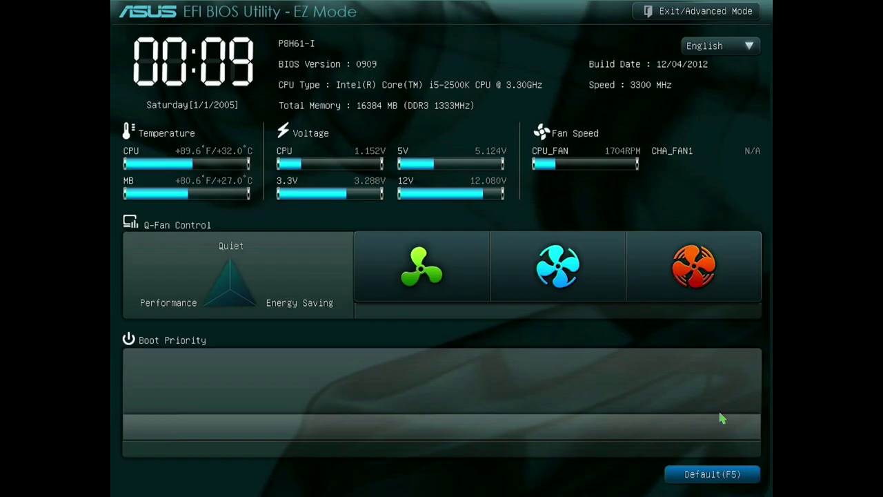
Switch the BIOS to Advanced Mode and bring up the hardware monitoring and fan control settings
{"action": "left_click", "coordinate": [673, 12]}
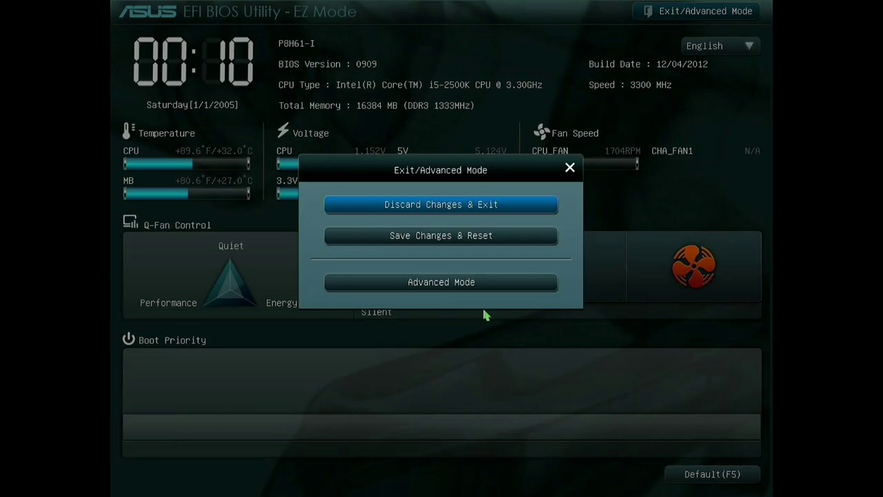
{"action": "left_click", "coordinate": [486, 284]}
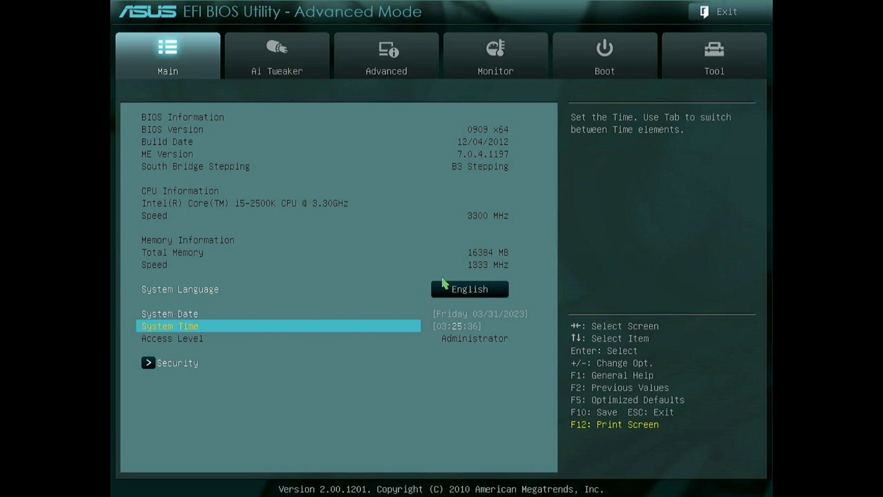
{"action": "left_click", "coordinate": [473, 56]}
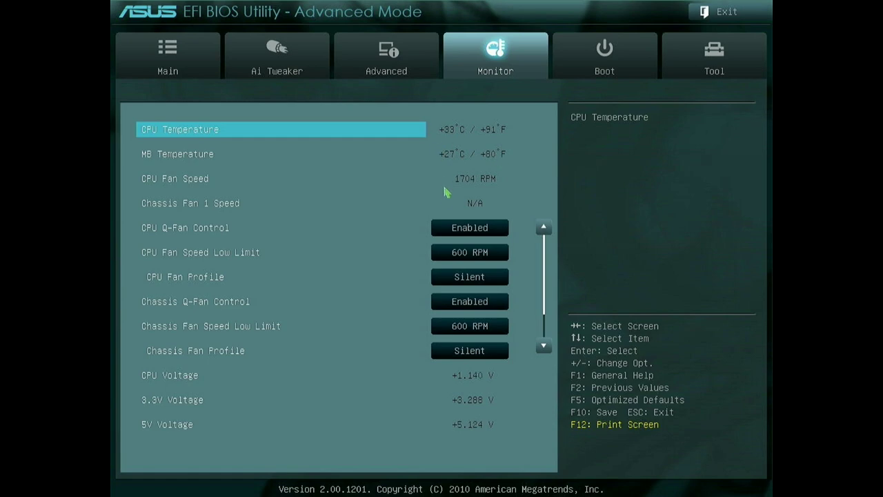
Set the CPU Fan Speed Low Limit to 500 RPM
{"action": "left_click", "coordinate": [465, 252]}
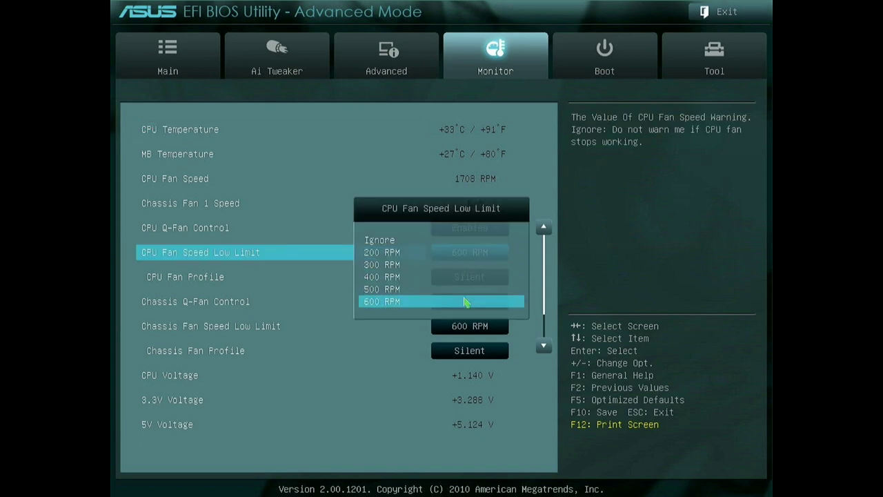
{"action": "left_click", "coordinate": [464, 301]}
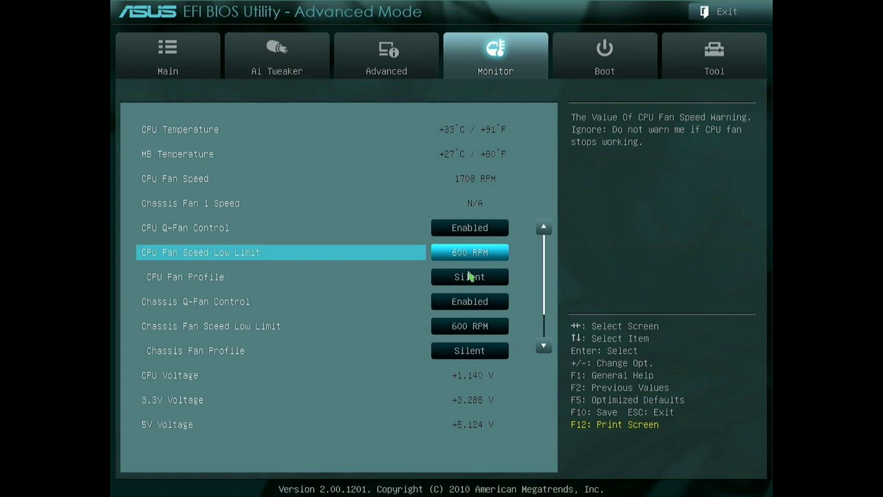
{"action": "left_click", "coordinate": [469, 255]}
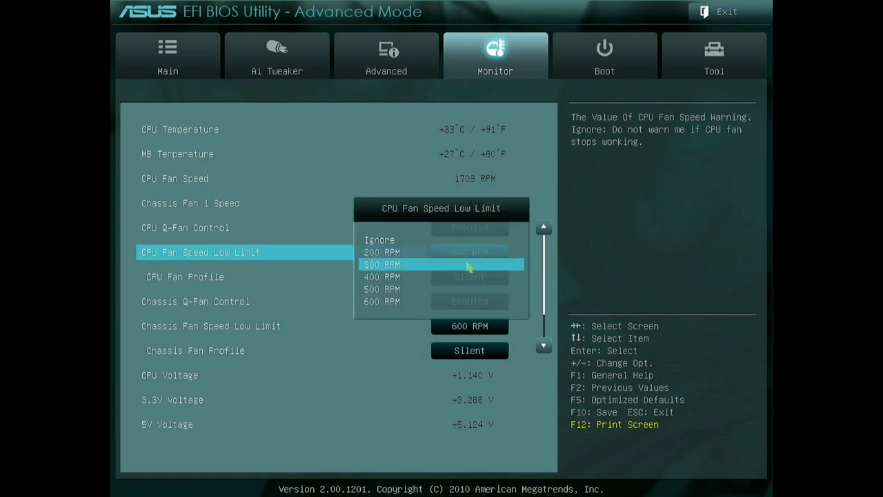
{"action": "left_click", "coordinate": [471, 288]}
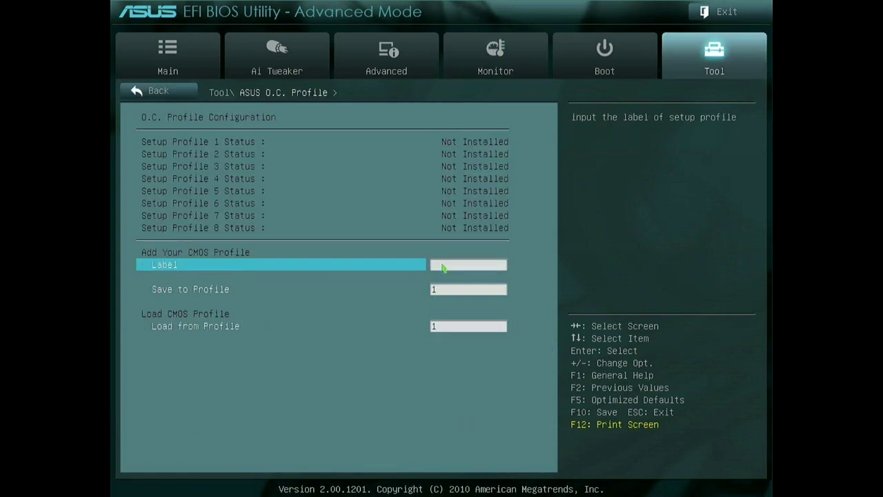
Label the O.C. profile "defaults" and save the current BIOS settings to profile 1
{"action": "left_click", "coordinate": [442, 265]}
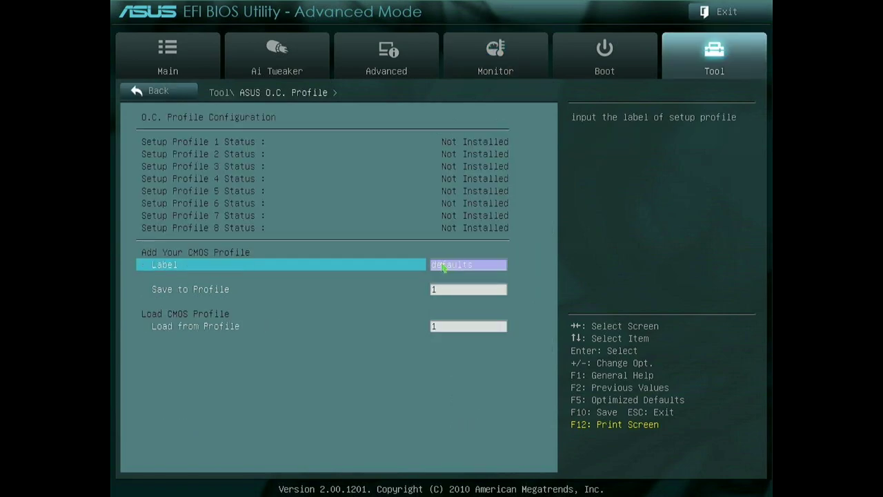
{"action": "key", "text": "Return"}
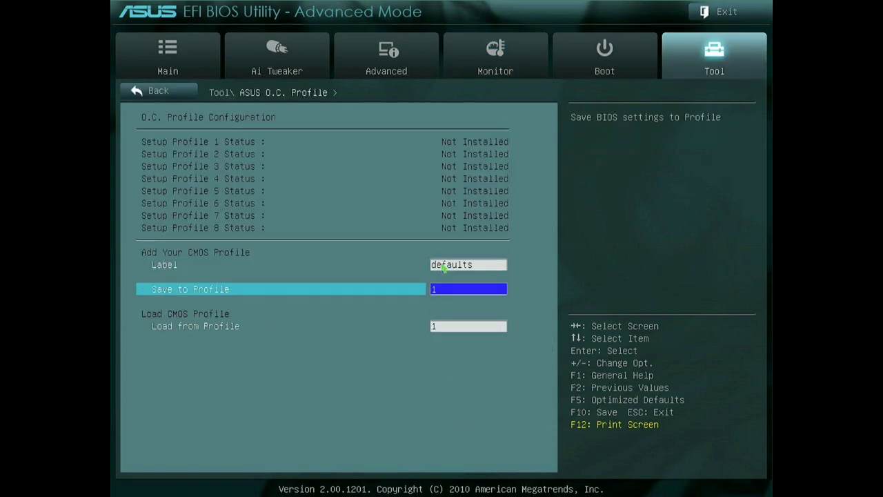
{"action": "key", "text": "Return"}
{"action": "key", "text": "Return"}
{"action": "key", "text": "Down"}
Leave the BIOS setup, saving the changes and resetting the computer
{"action": "key", "text": "Escape"}
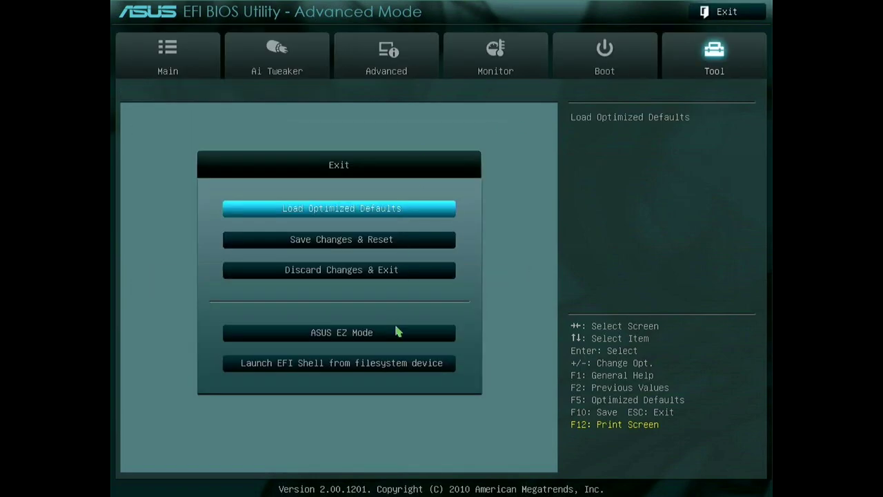
{"action": "left_click", "coordinate": [390, 241]}
{"action": "left_click", "coordinate": [391, 254]}
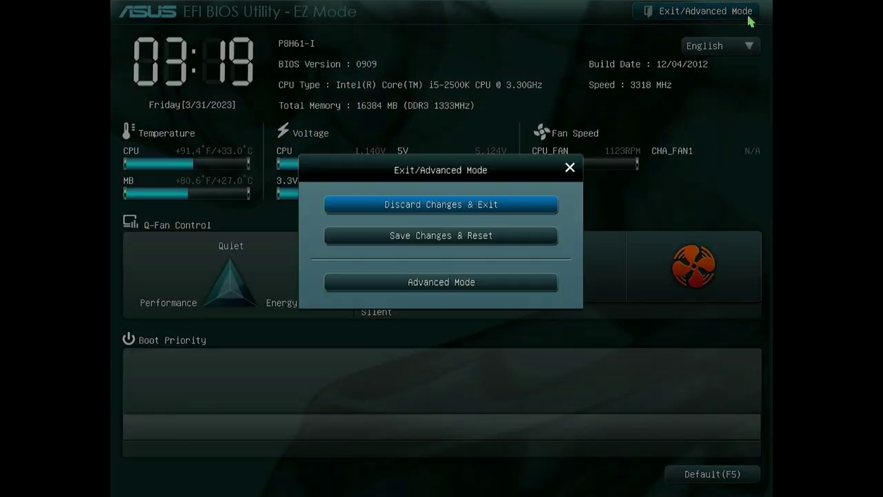
Return to Advanced Mode from EZ Mode and go to the hardware monitoring settings
{"action": "left_click", "coordinate": [441, 282]}
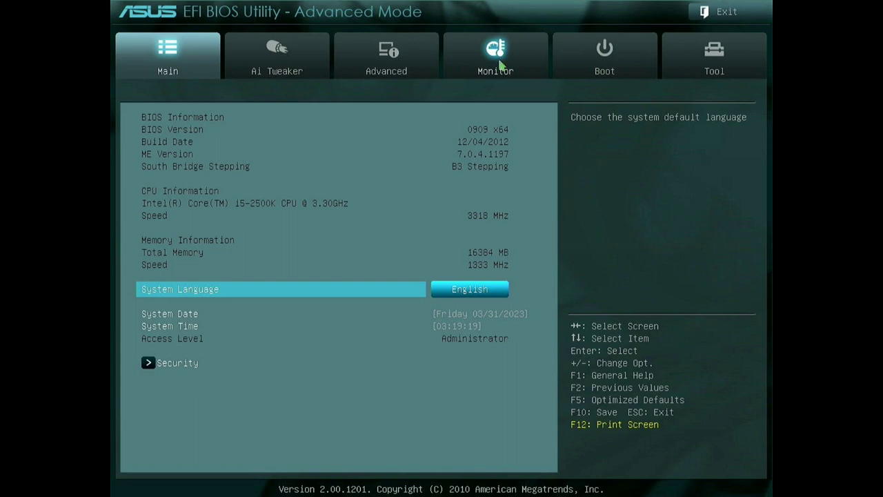
{"action": "left_click", "coordinate": [499, 63]}
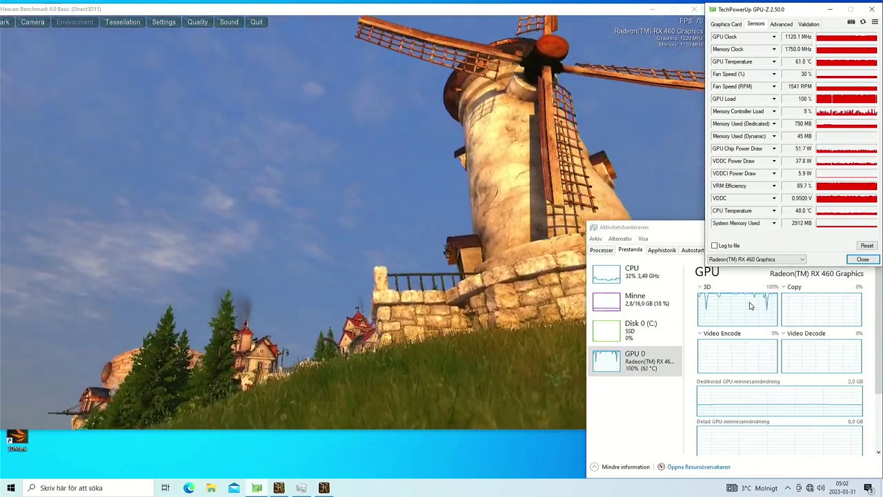
Bring the Task Manager window with the GPU performance graphs in front of the GPU-Z sensors
{"action": "left_click", "coordinate": [690, 238]}
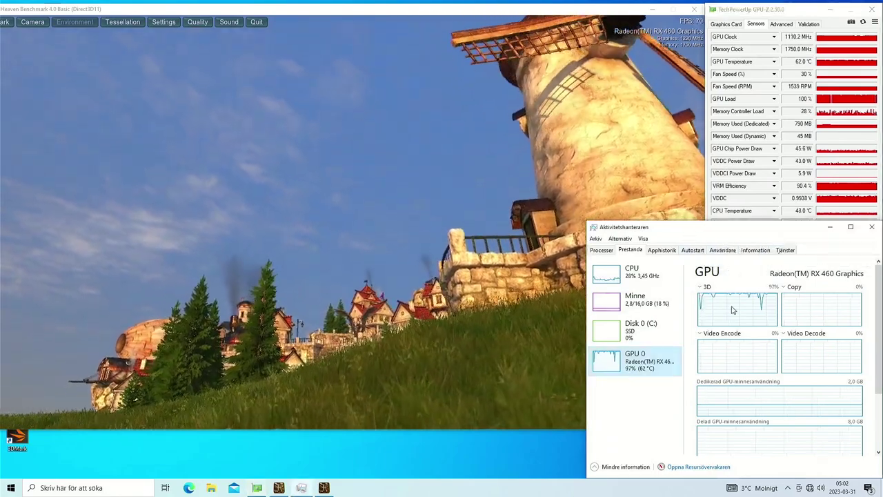
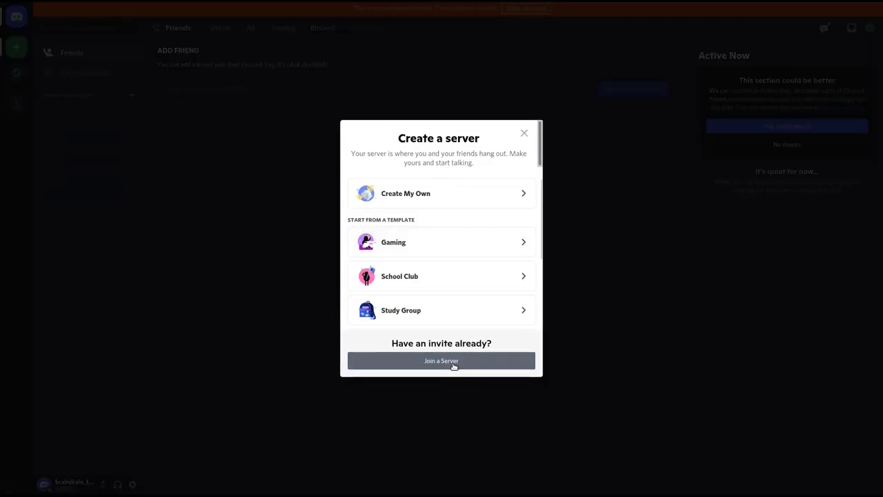
Switch to Discord and join the Brain Drain Retro LAN server with an invite link
{"action": "left_click", "coordinate": [451, 361]}
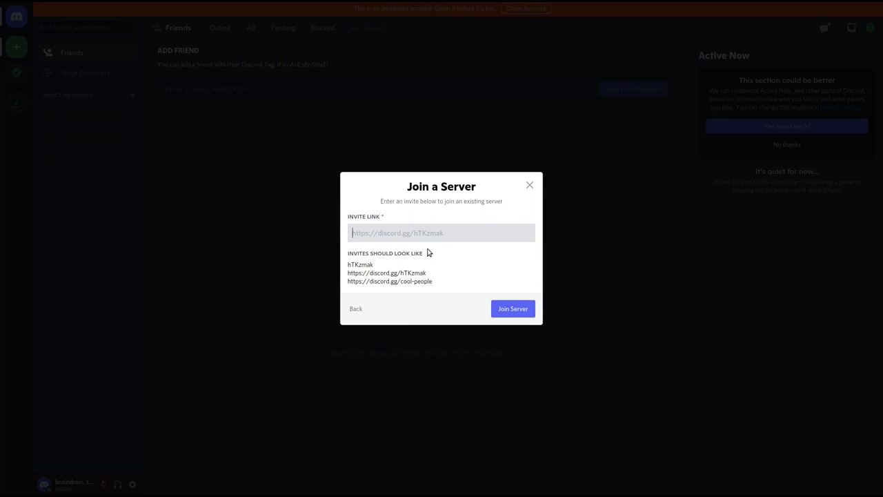
{"action": "left_click", "coordinate": [515, 309]}
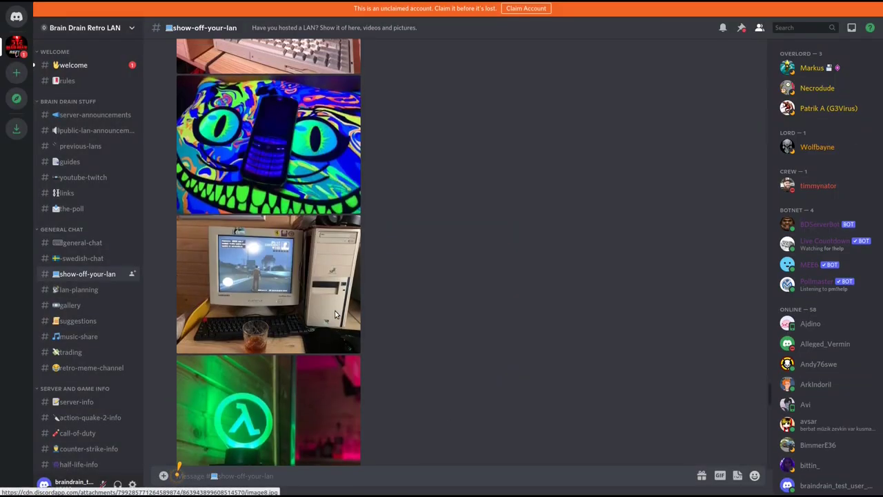
Look back through the LAN party photos and messages posted in the show-off-your-lan channel
{"action": "scroll", "coordinate": [335, 311], "scroll_direction": "up", "scroll_amount": 15}
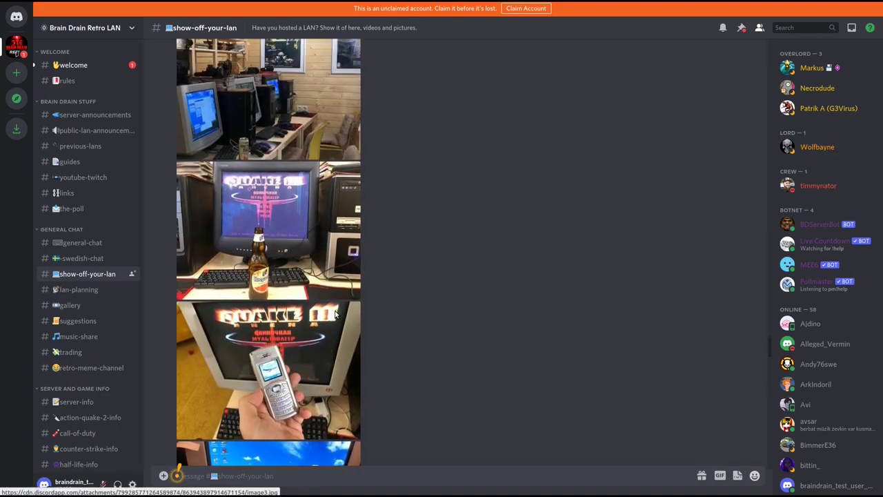
{"action": "scroll", "coordinate": [335, 314], "scroll_direction": "up", "scroll_amount": 15}
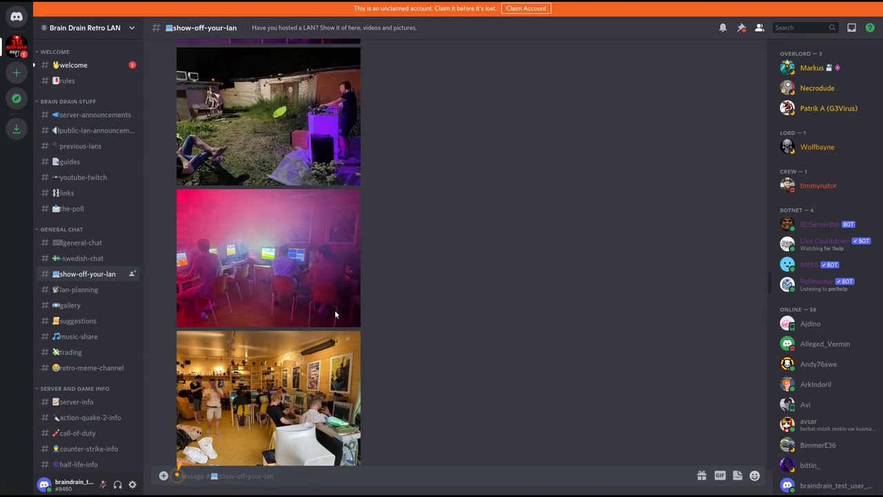
{"action": "scroll", "coordinate": [335, 314], "scroll_direction": "up", "scroll_amount": 15}
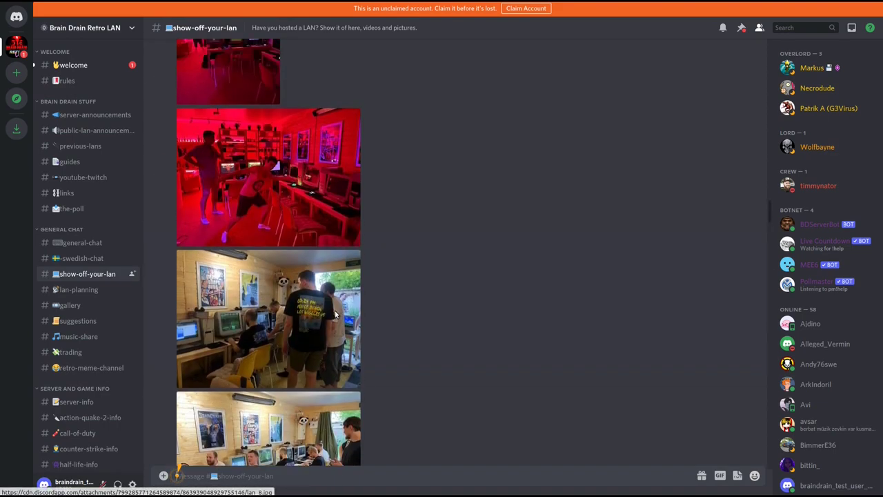
{"action": "scroll", "coordinate": [335, 314], "scroll_direction": "up", "scroll_amount": 10}
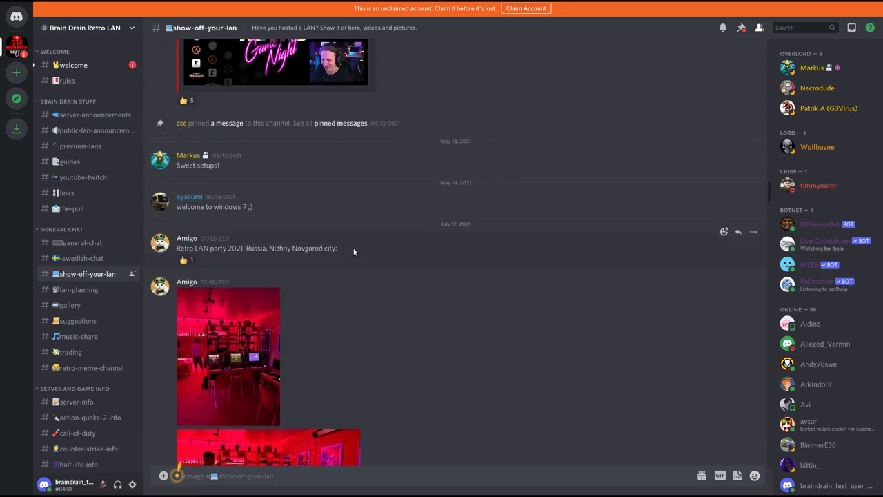
Open the gallery channel and look back through its older retro computer images and messages
{"action": "left_click", "coordinate": [69, 305]}
{"action": "scroll", "coordinate": [493, 366], "scroll_direction": "up", "scroll_amount": 15}
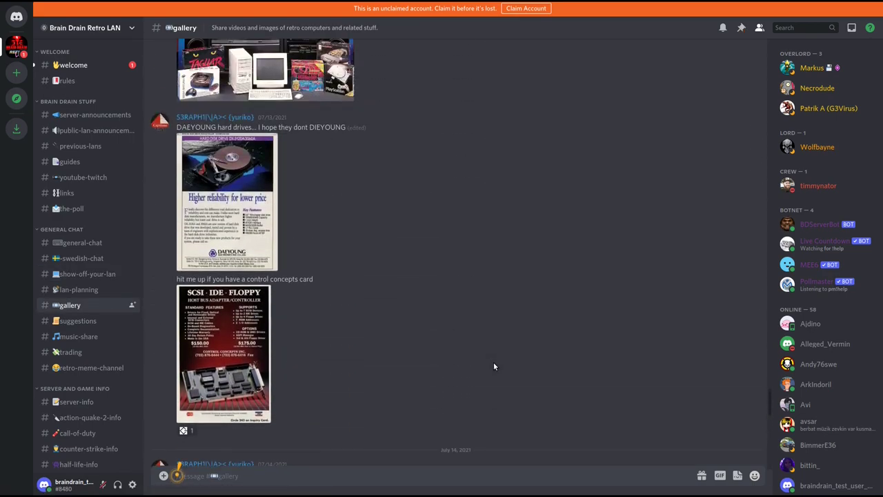
{"action": "scroll", "coordinate": [493, 366], "scroll_direction": "up", "scroll_amount": 20}
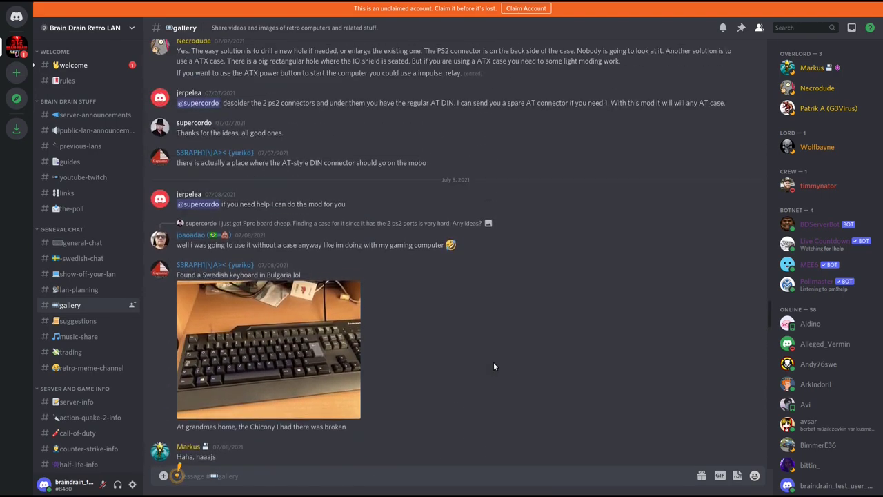
{"action": "scroll", "coordinate": [494, 366], "scroll_direction": "up", "scroll_amount": 15}
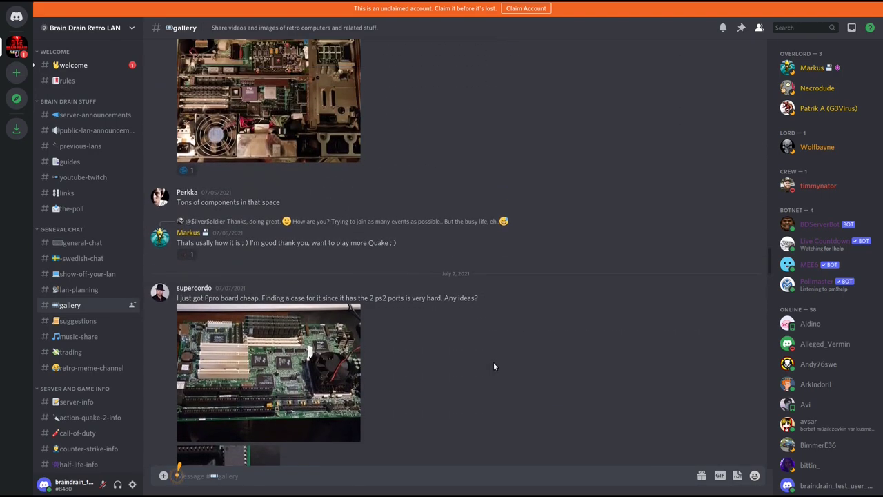
View the game connection instructions in the server-info channel and the mods shared in the game-modding channel
{"action": "scroll", "coordinate": [82, 276], "scroll_direction": "down", "scroll_amount": 3}
{"action": "left_click", "coordinate": [82, 251]}
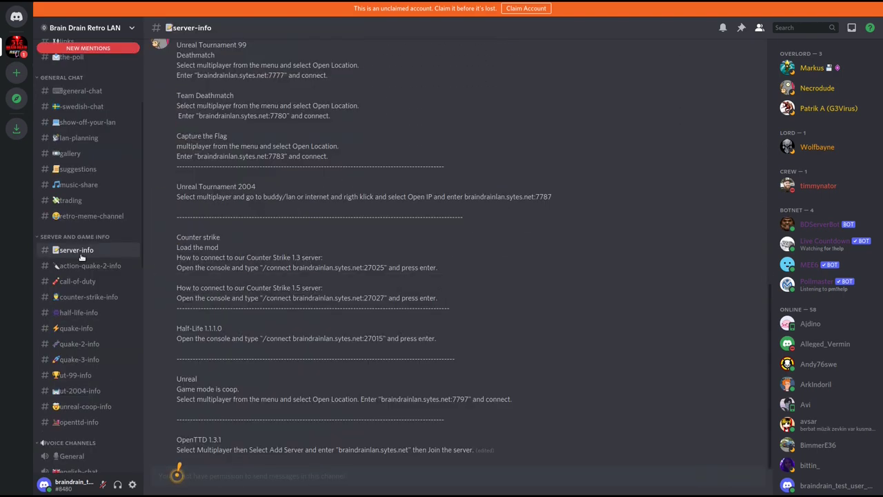
{"action": "scroll", "coordinate": [83, 310], "scroll_direction": "down", "scroll_amount": 8}
{"action": "left_click", "coordinate": [83, 376]}
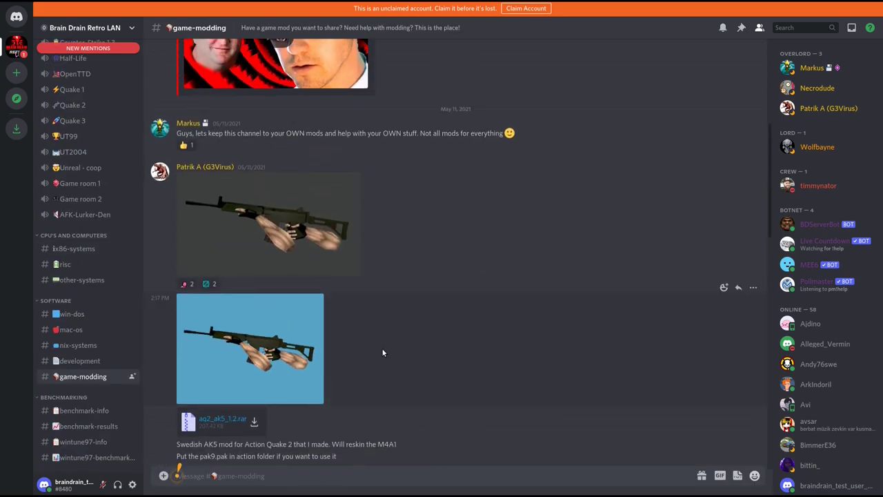
Move on through the Benchmarking channels to wintune97-info
{"action": "key", "text": "alt+Down"}
{"action": "key", "text": "alt+Down"}
{"action": "key", "text": "alt+Down"}
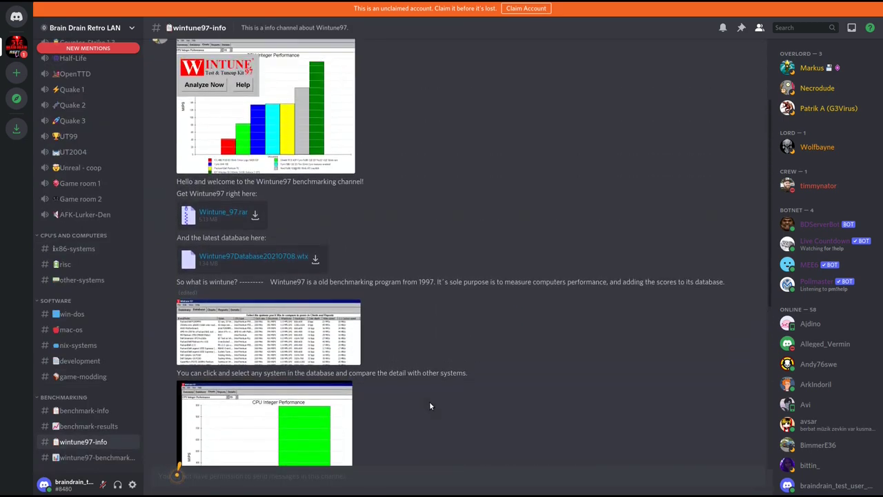